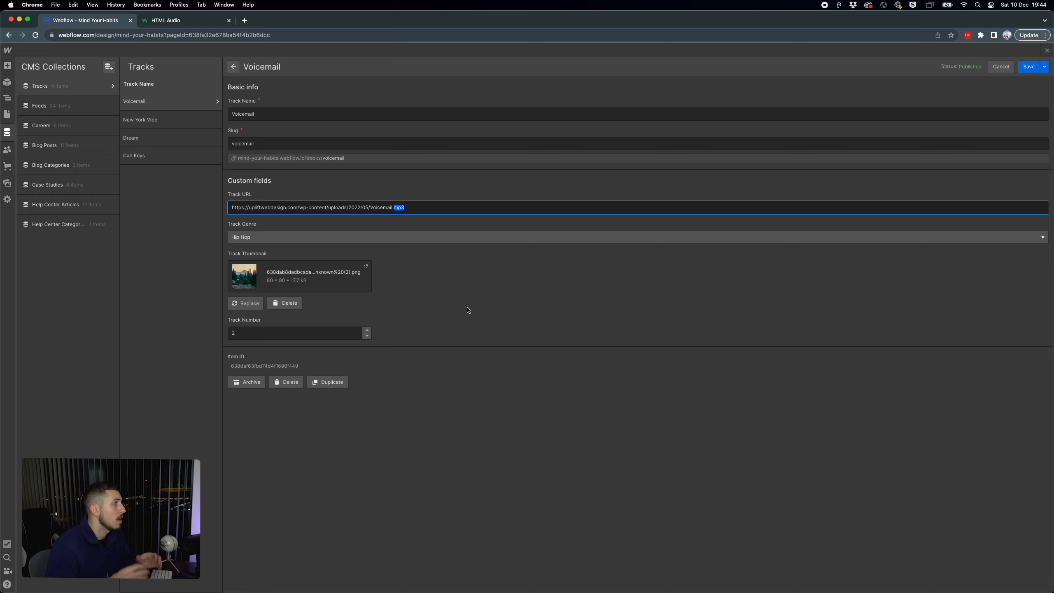
Step: Leave the Voicemail track item and add a Section between the navbar and footer of the Sound Space page
key("super+a")
left_click(7, 113)
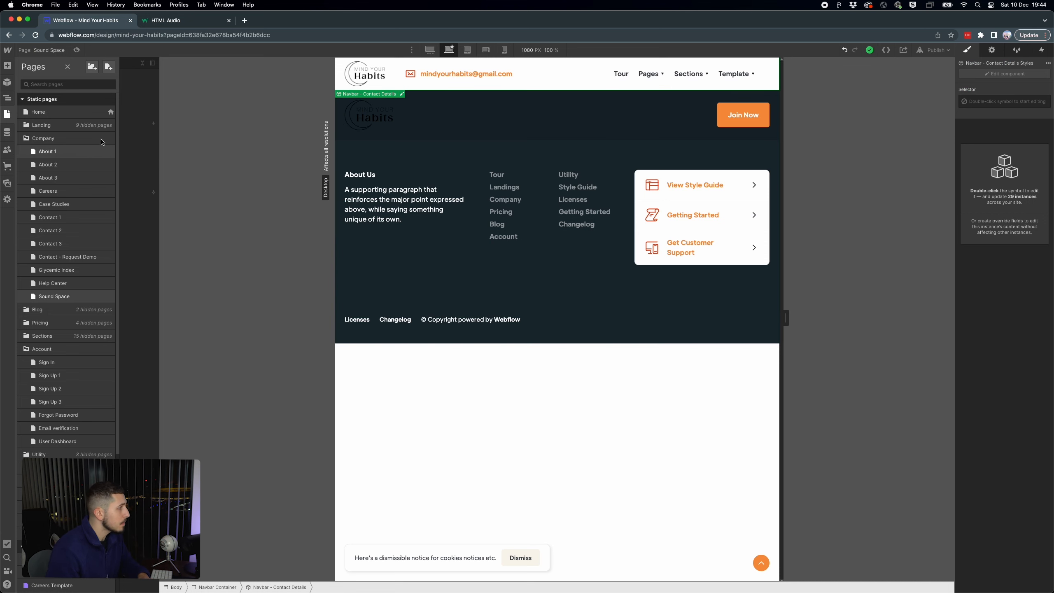
left_click(7, 65)
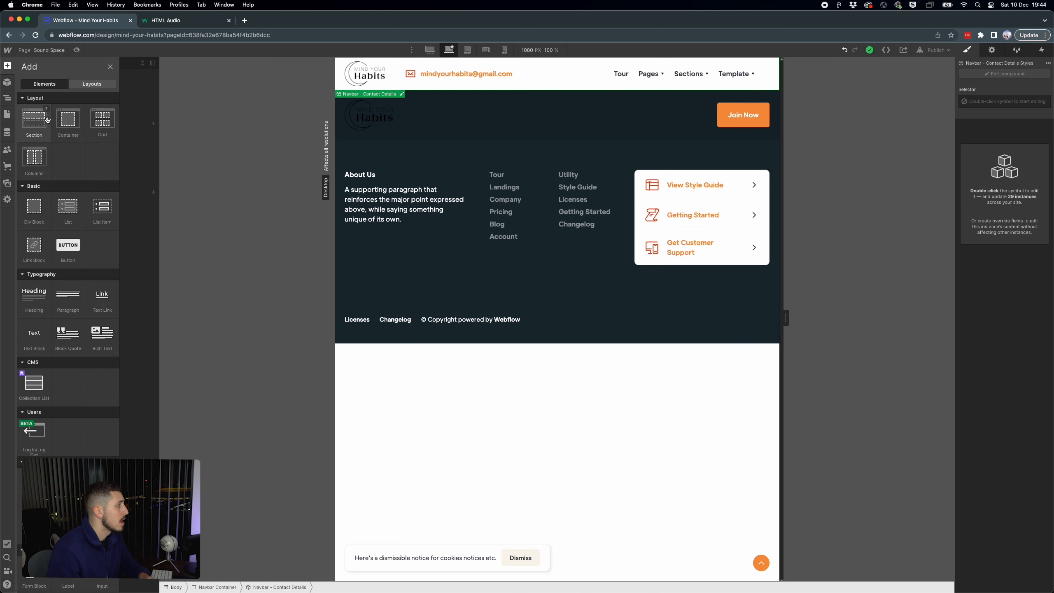
left_click_drag(36, 125, 398, 97)
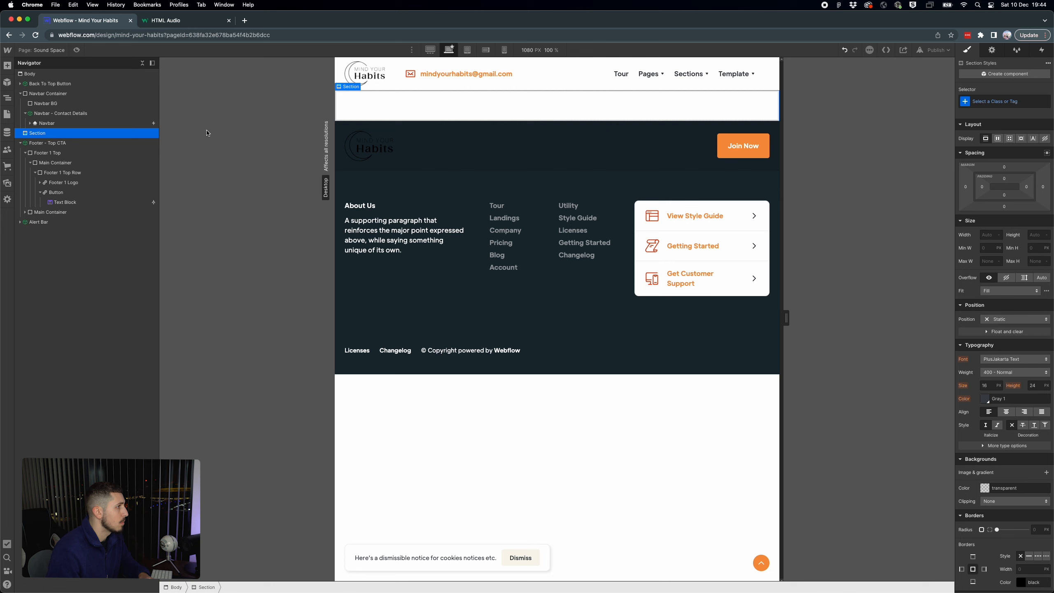
Step: Place a Container inside the new Section and a Div Block inside that Container
left_click(7, 66)
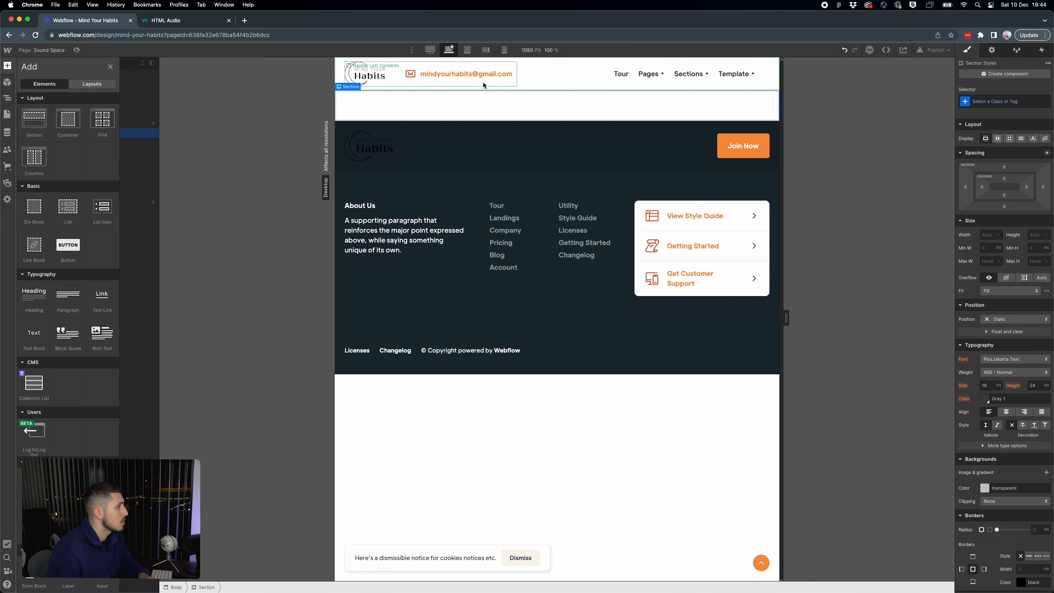
left_click_drag(66, 128, 376, 106)
left_click(7, 67)
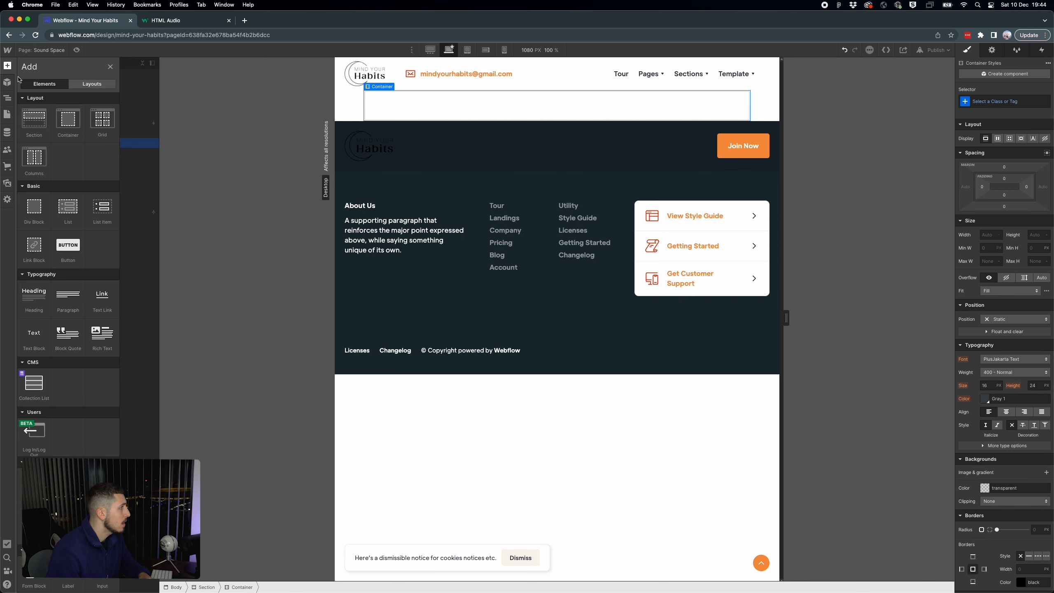
left_click_drag(22, 218, 413, 106)
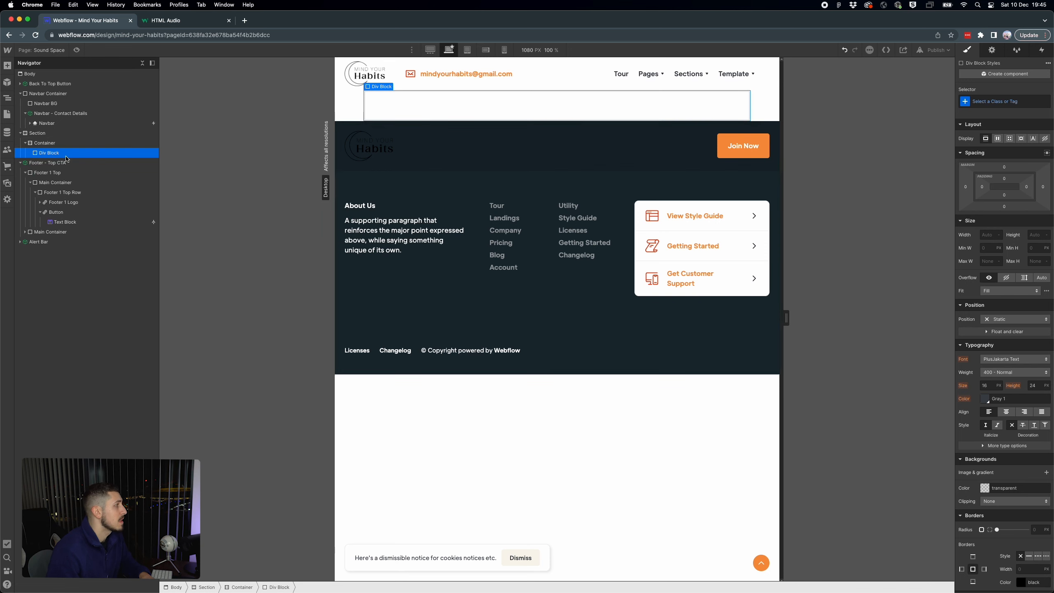
left_click(57, 137)
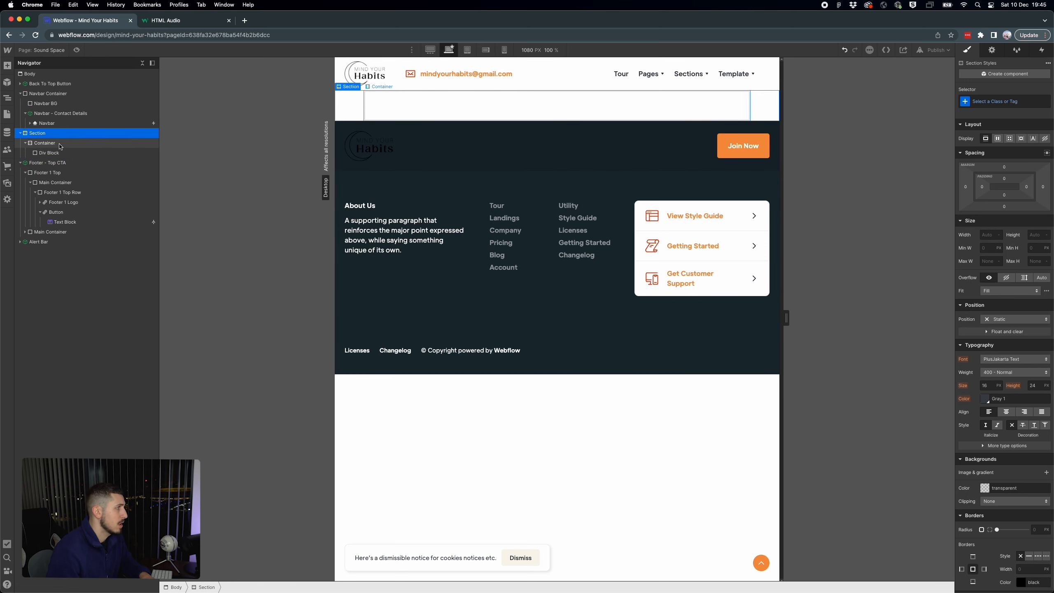
left_click(60, 146)
left_click(70, 153)
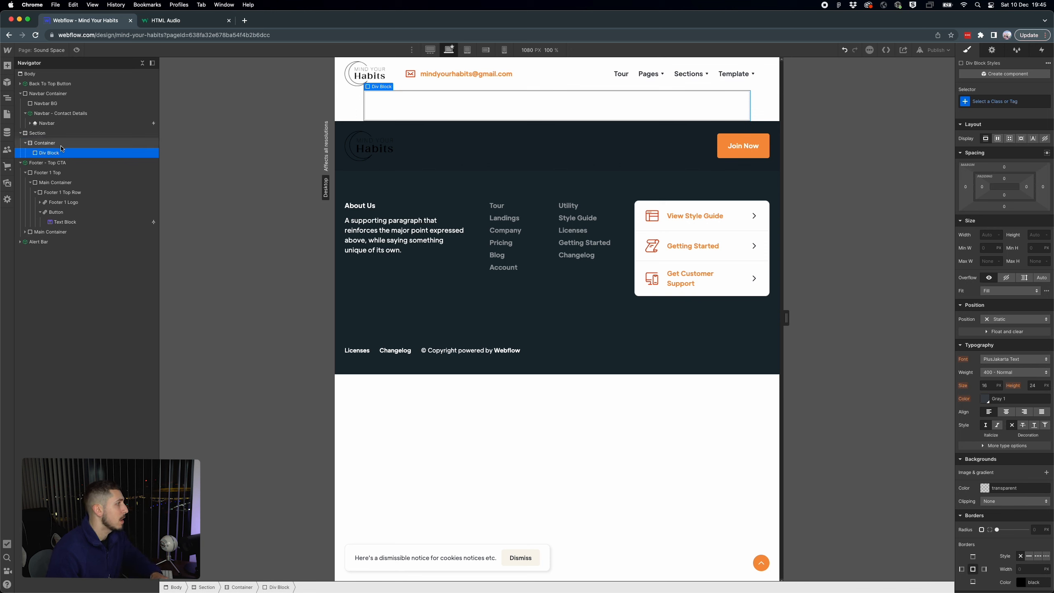
Step: Add a Collection List inside the Div Block and set its source to the Tracks collection
left_click(7, 65)
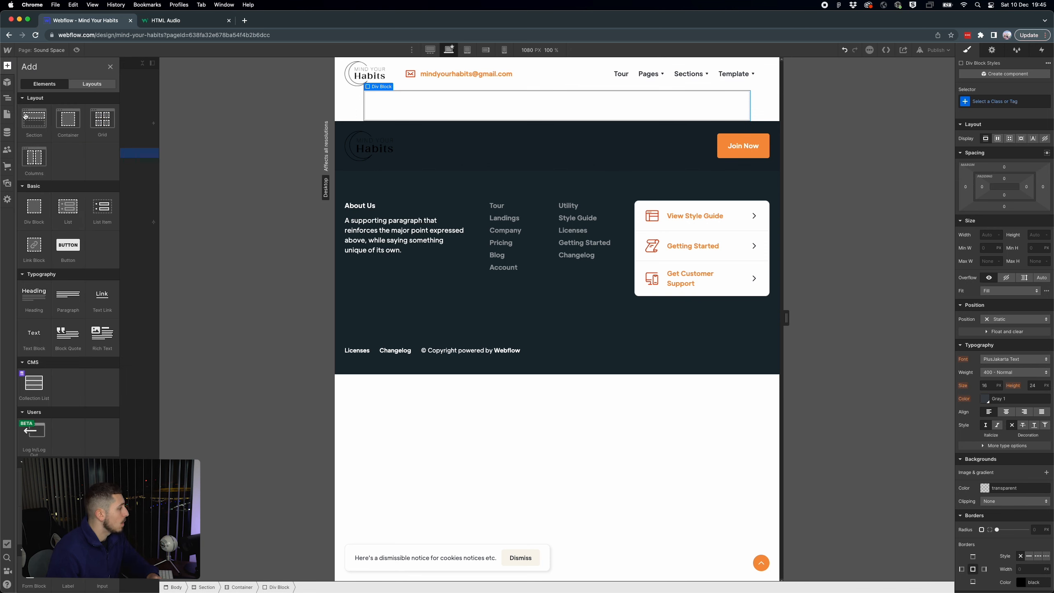
scroll(71, 392, "down", 5)
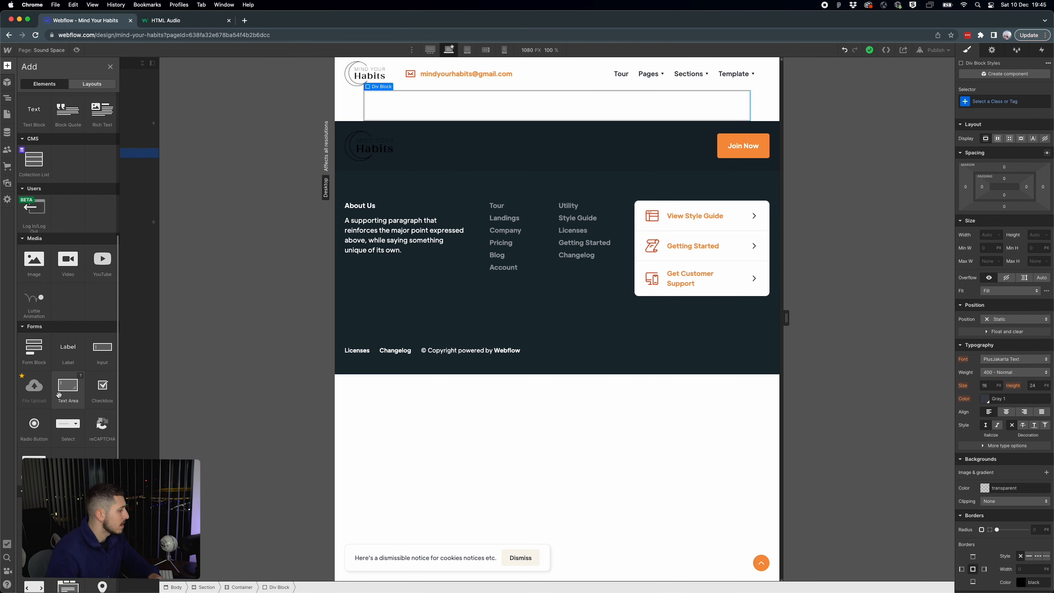
scroll(59, 395, "down", 2)
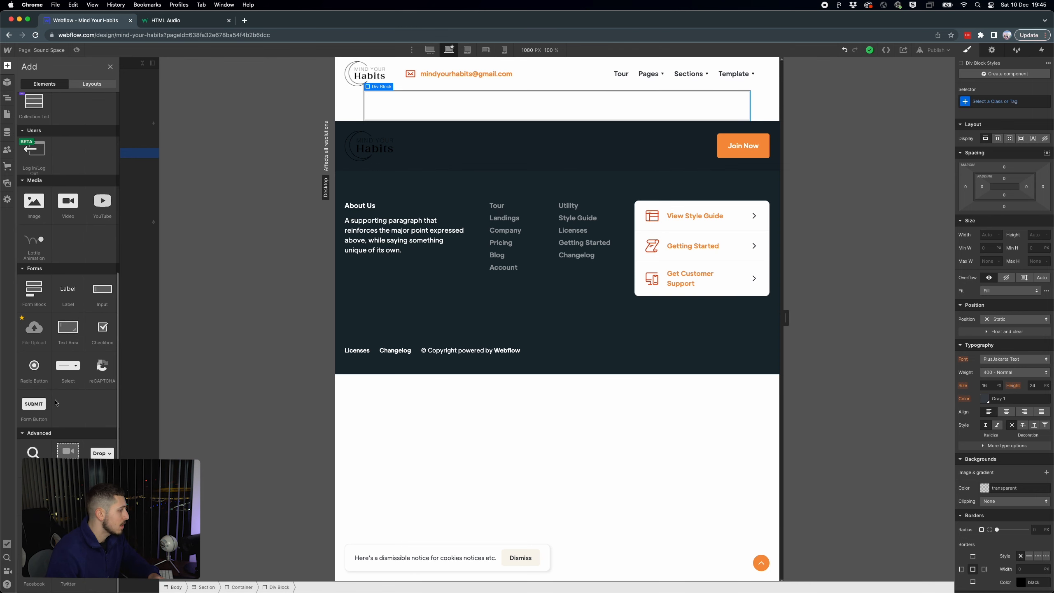
scroll(57, 403, "up", 4)
left_click_drag(35, 255, 549, 106)
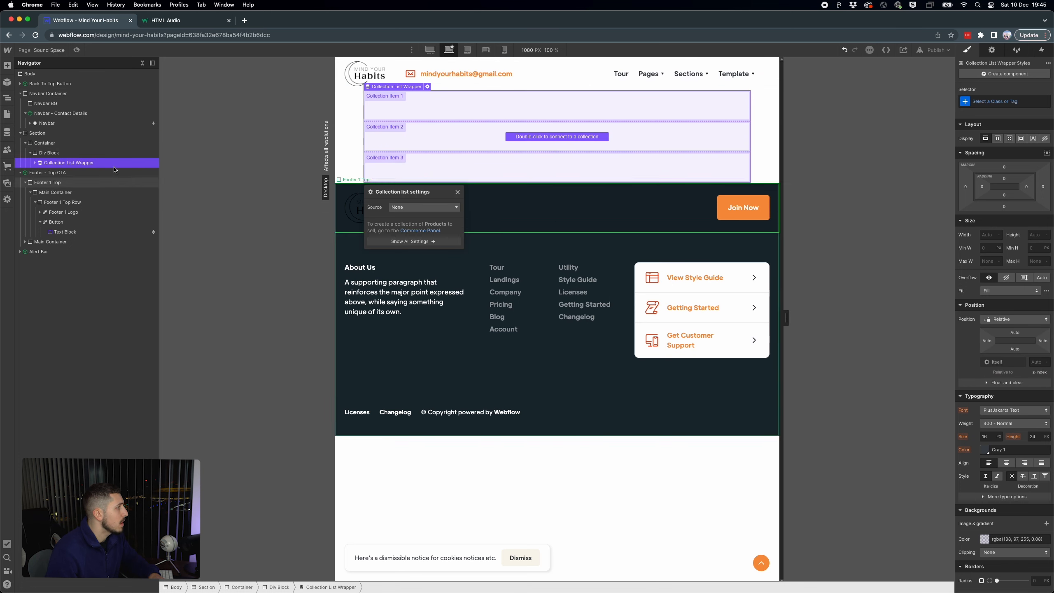
left_click(411, 209)
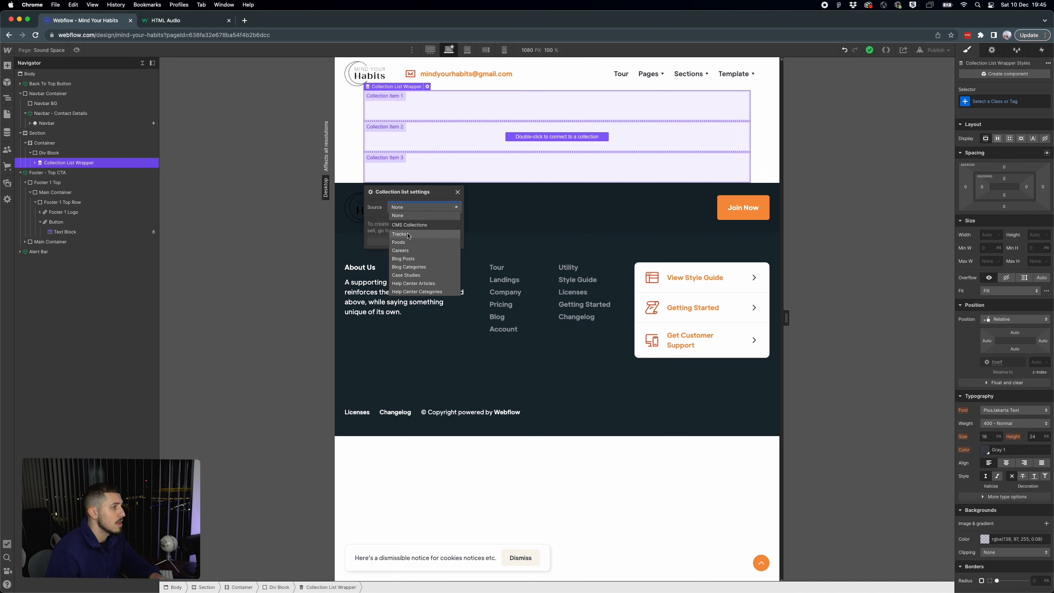
left_click(409, 235)
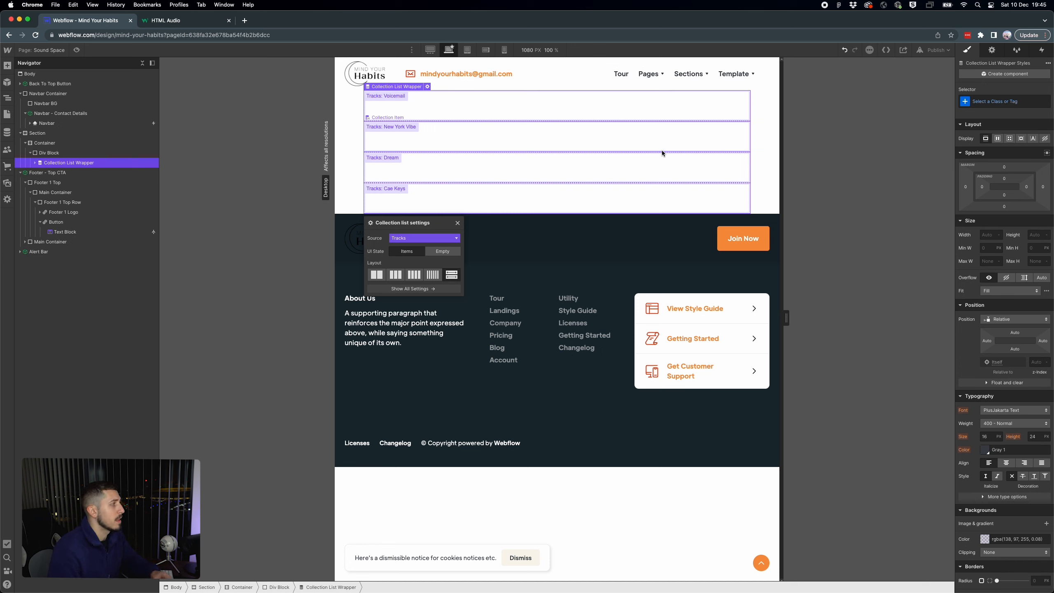
left_click(458, 224)
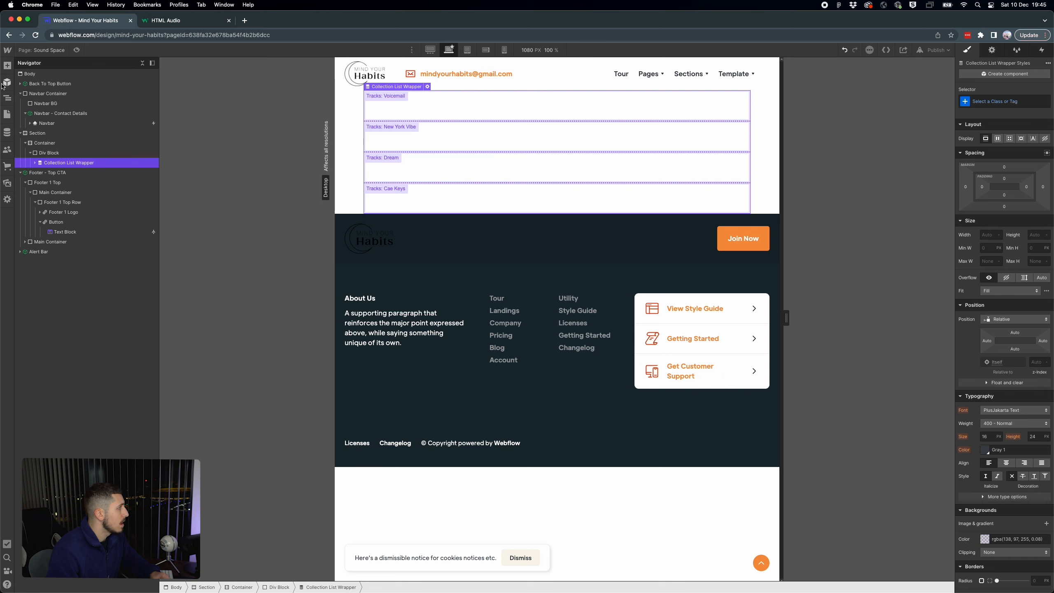
Step: Add an HTML Embed to the collection item and insert the <audio controls> example code from the W3Schools HTML Audio page
left_click(7, 65)
scroll(65, 430, "down", 10)
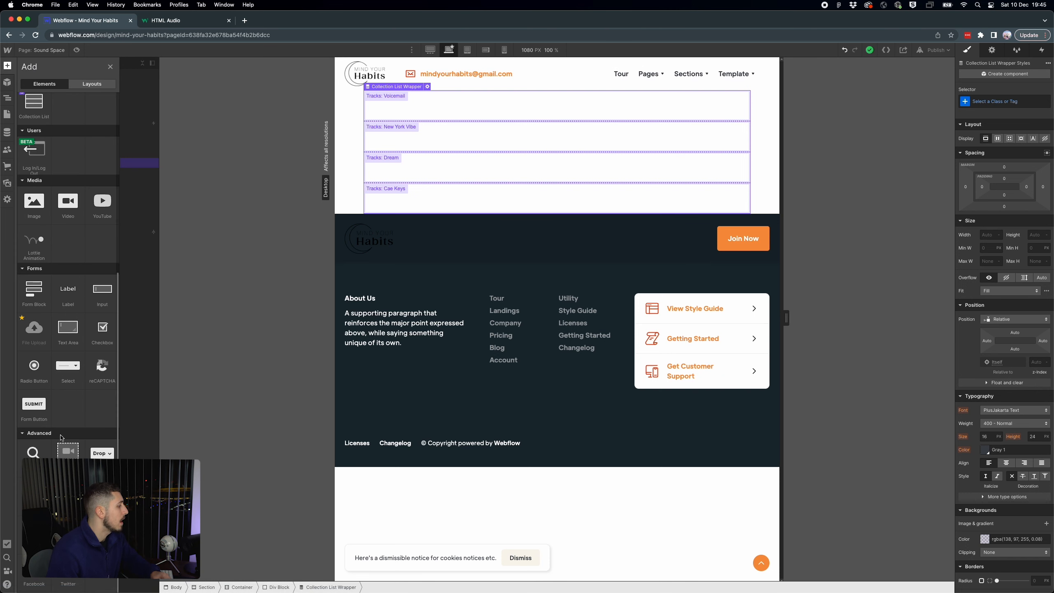
left_click_drag(34, 497, 454, 103)
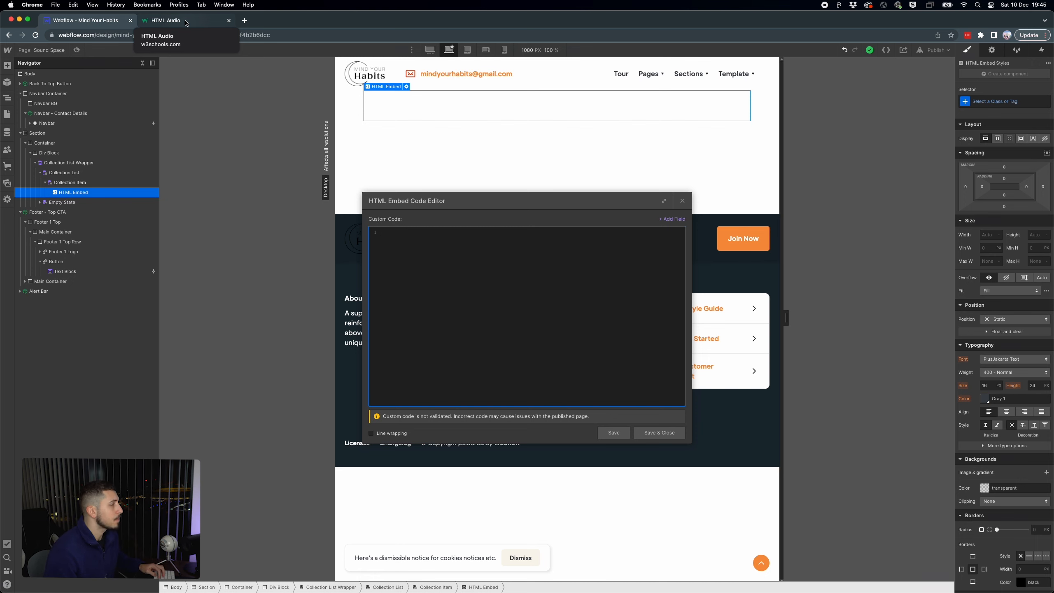
left_click(187, 23)
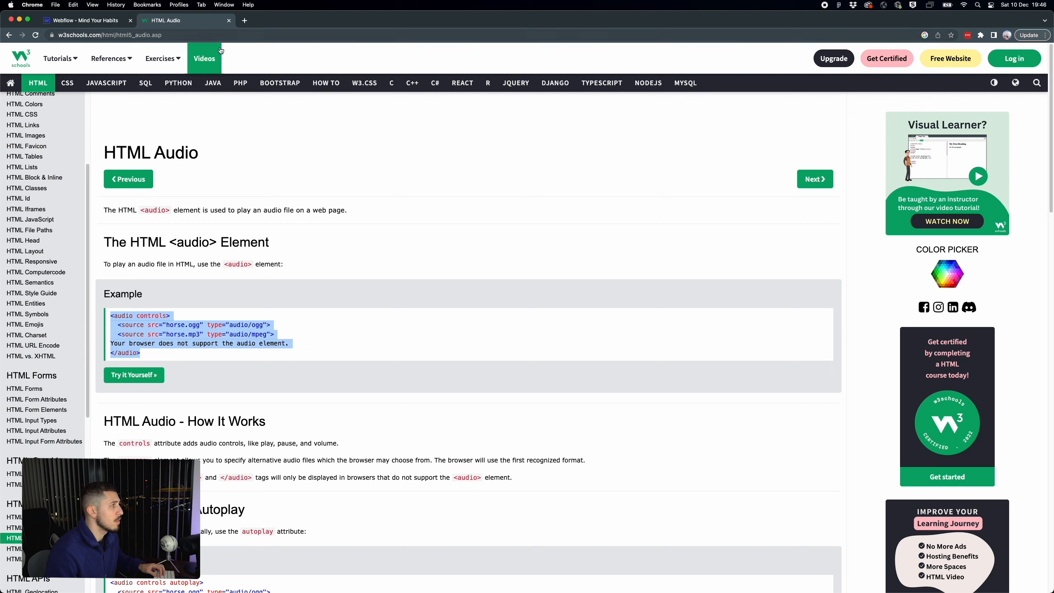
left_click(94, 21)
type("<audio controls>   <source src=\"horse.ogg\" type=\"audio/ogg\">   <source src=\"horse.mp3\" type=\"audio/mpeg\"> Your browser does not support the audio element. </audio>")
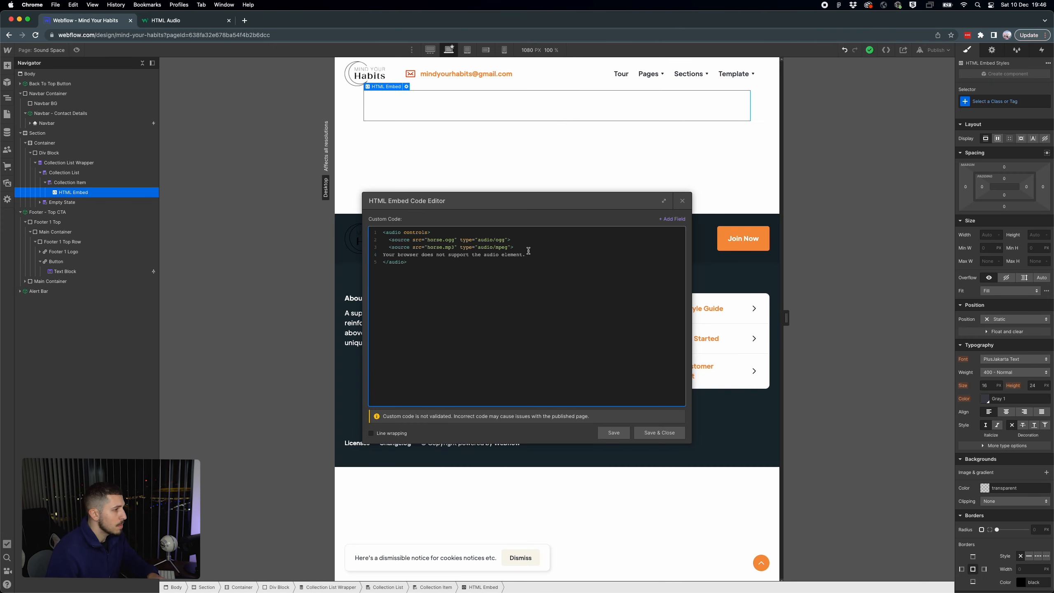
Step: Remove the horse.ogg source line, replace horse.mp3 with the Track URL collection field, and save the embed code
left_click_drag(519, 240, 518, 235)
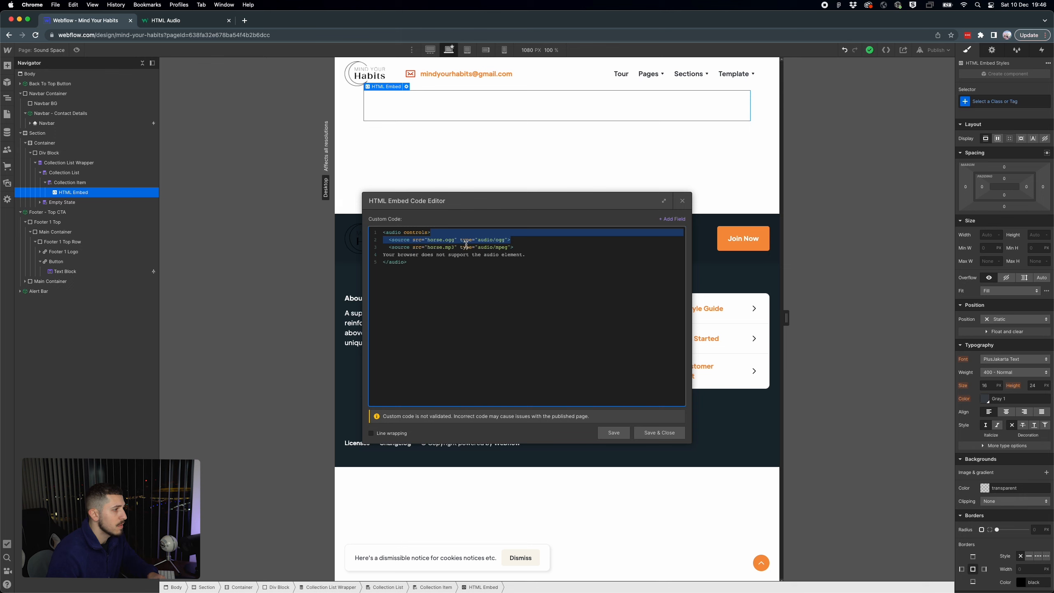
key("BackSpace")
left_click_drag(454, 240, 430, 241)
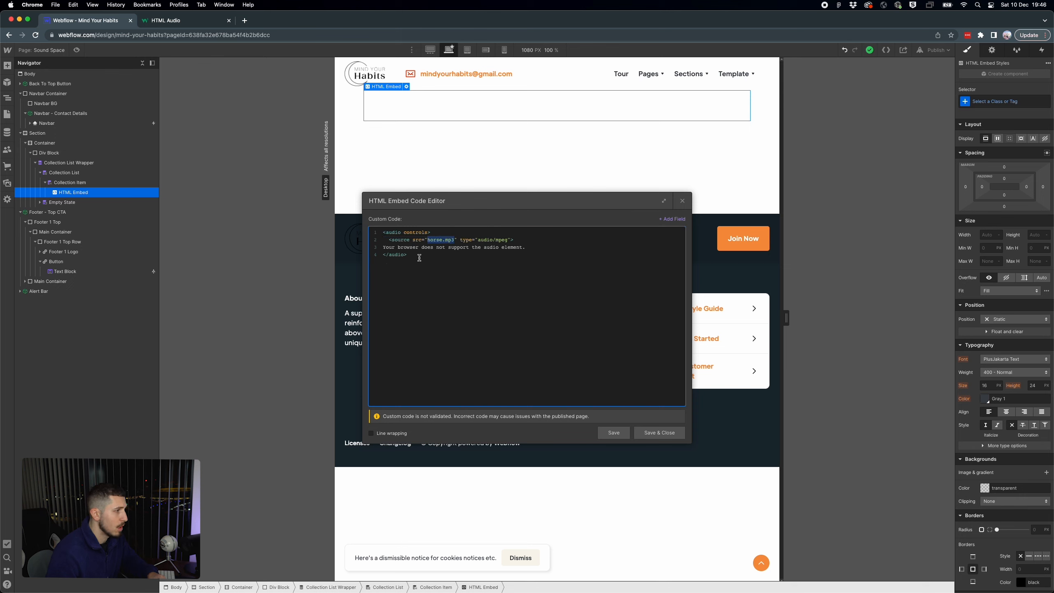
key("BackSpace")
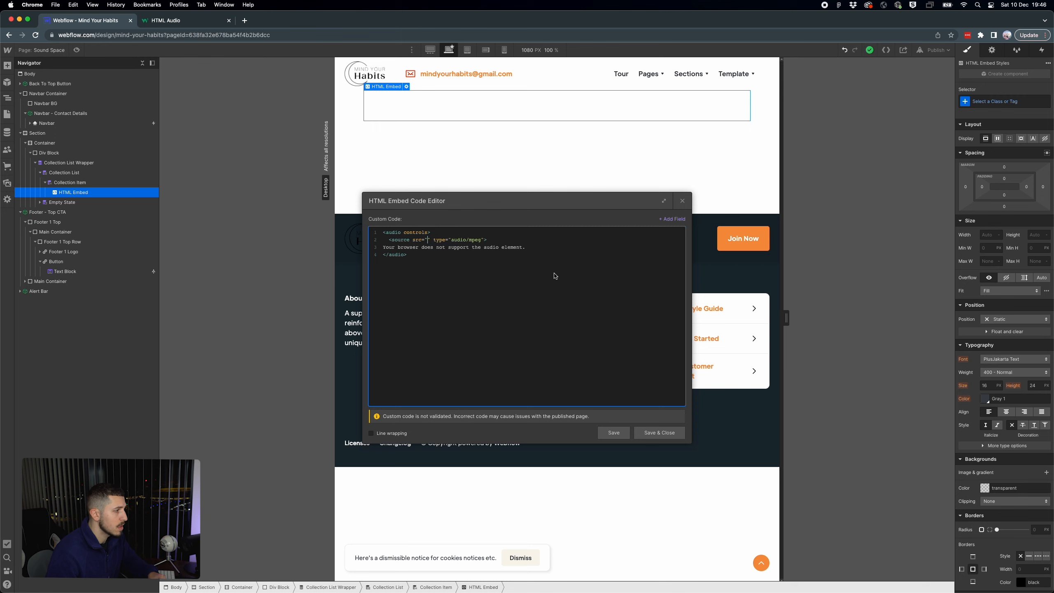
left_click(673, 219)
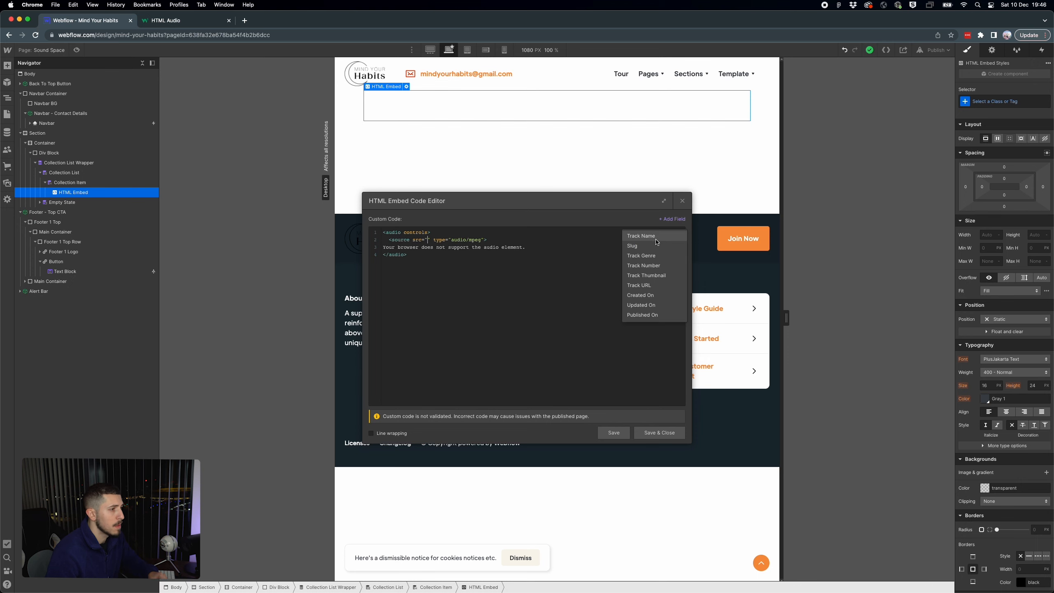
left_click(656, 286)
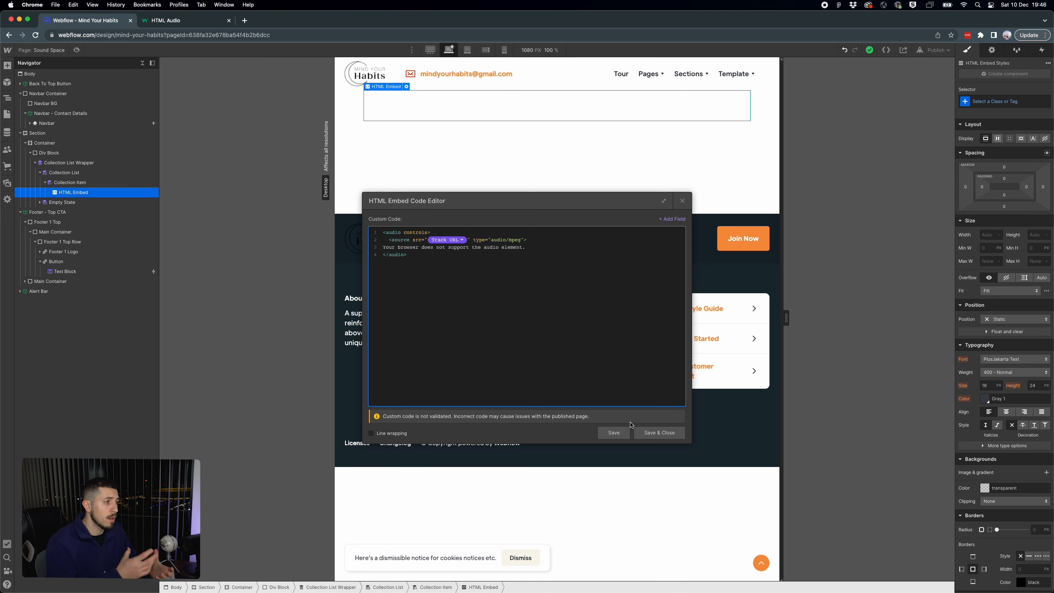
left_click(656, 437)
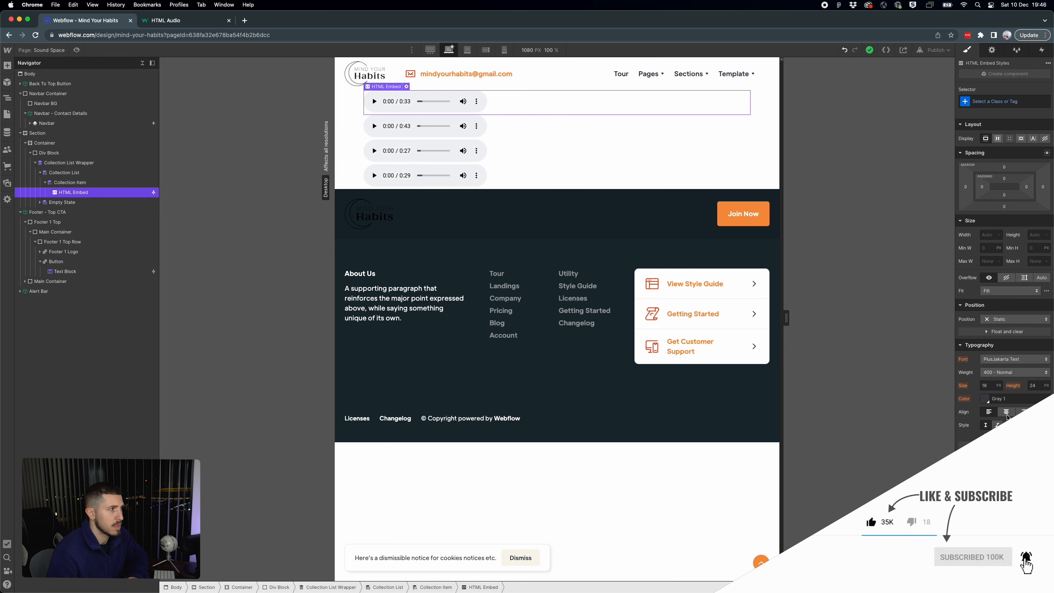
Step: Center-align the HTML embed and give it a 36 px bottom margin
left_click(1006, 411)
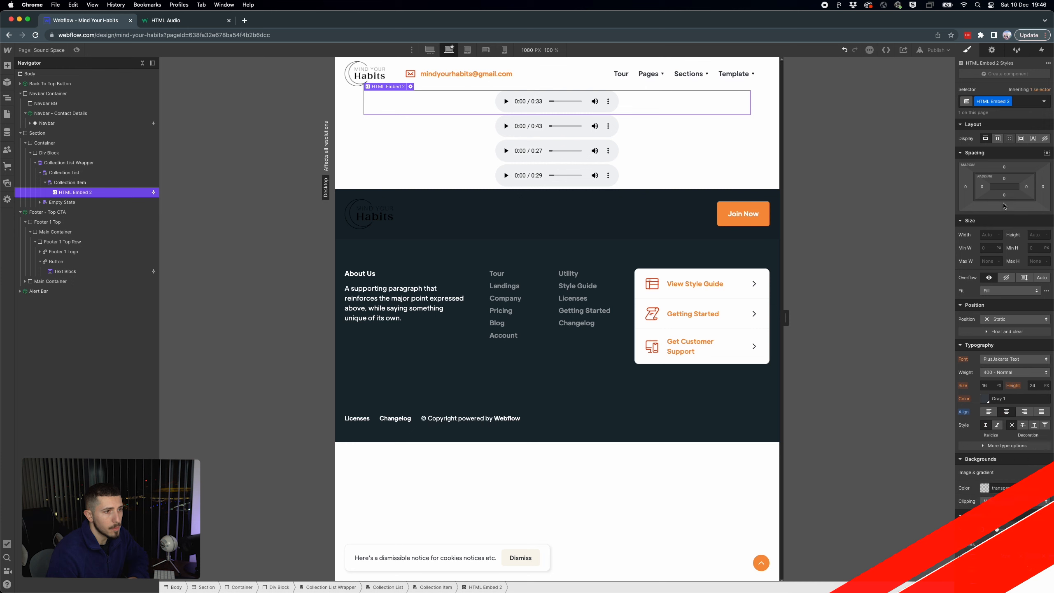
left_click_drag(1008, 207, 1012, 221)
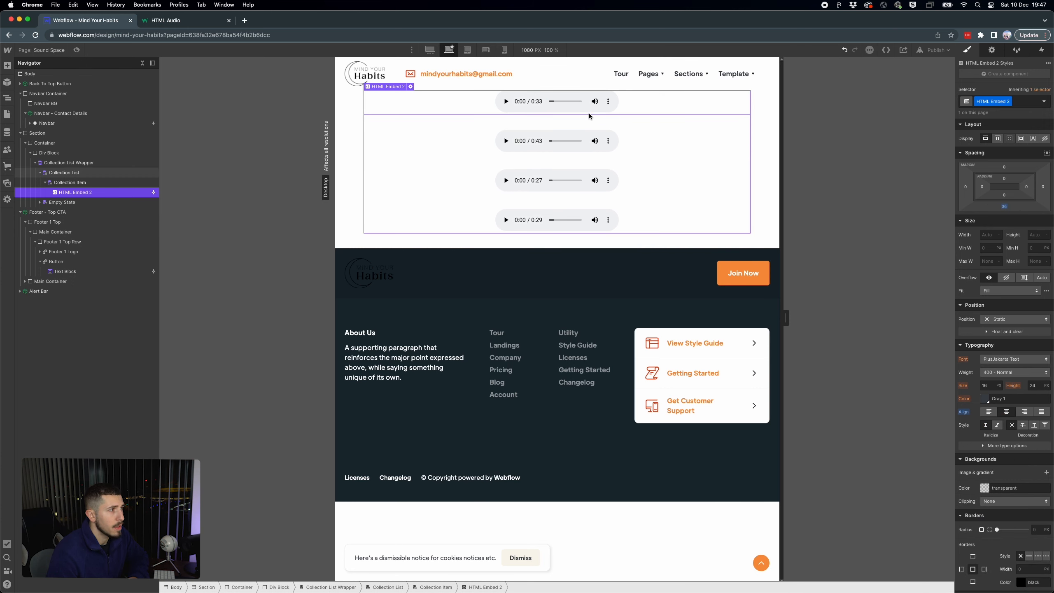
Step: Add an H3 heading above the audio embed in the collection item and center its text
left_click(9, 69)
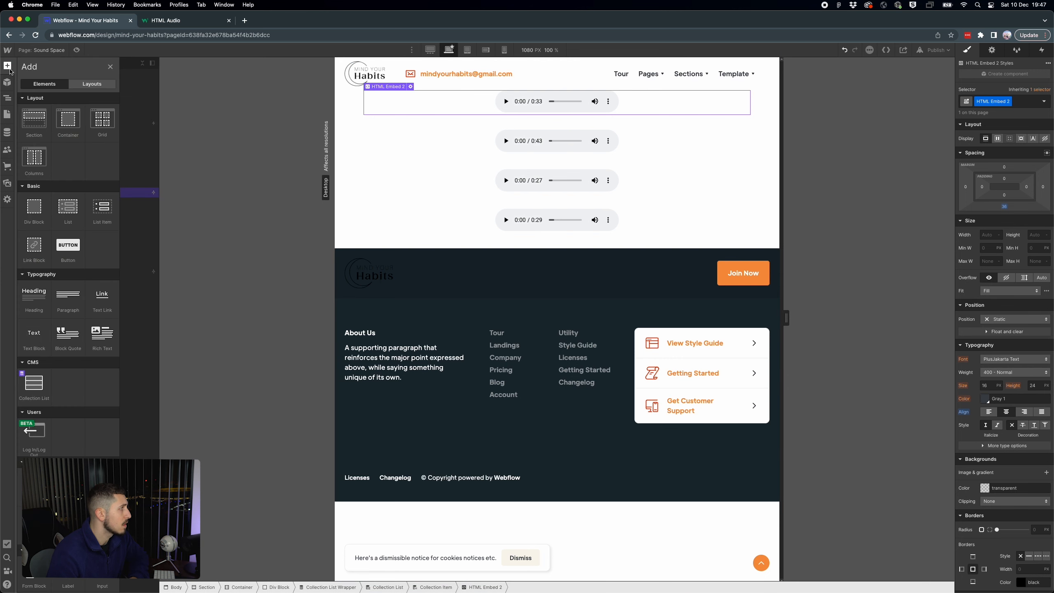
left_click_drag(37, 296, 550, 97)
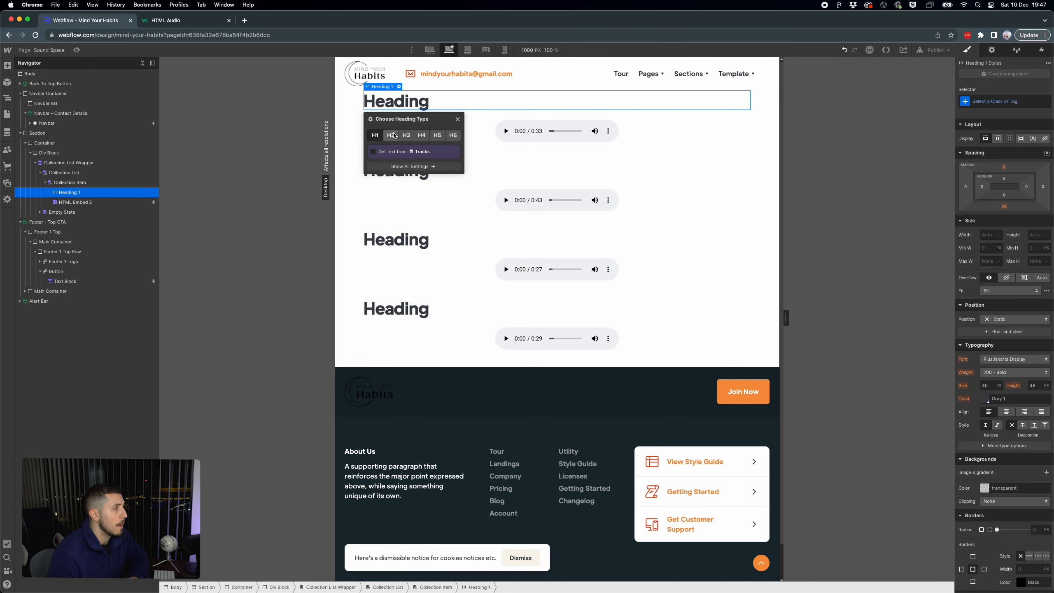
left_click(405, 136)
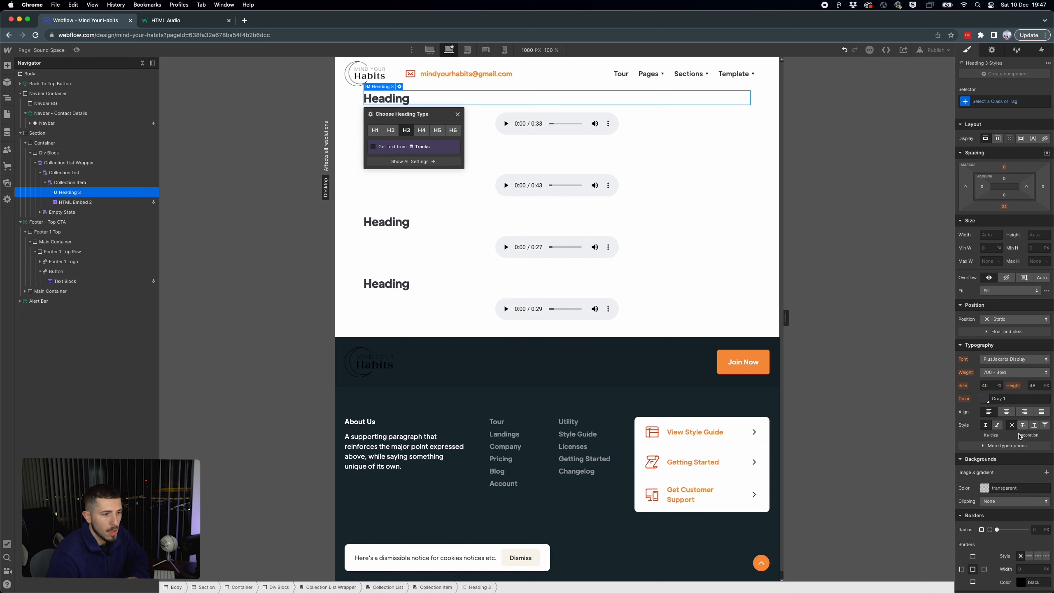
left_click(1006, 412)
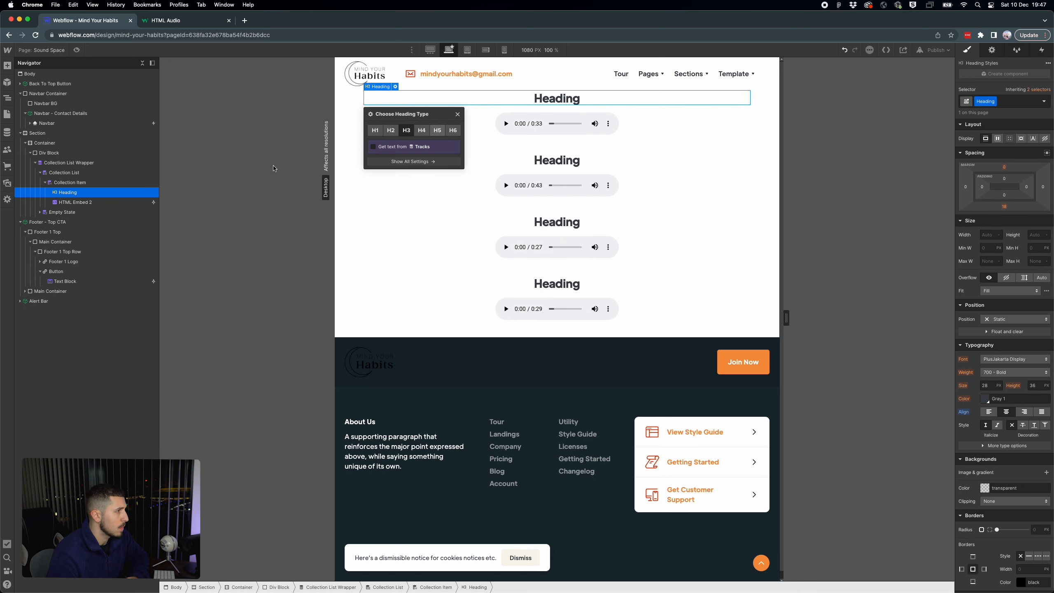
Step: Bind the heading's text to the Track Name field of the Tracks collection
left_click(374, 148)
left_click(385, 157)
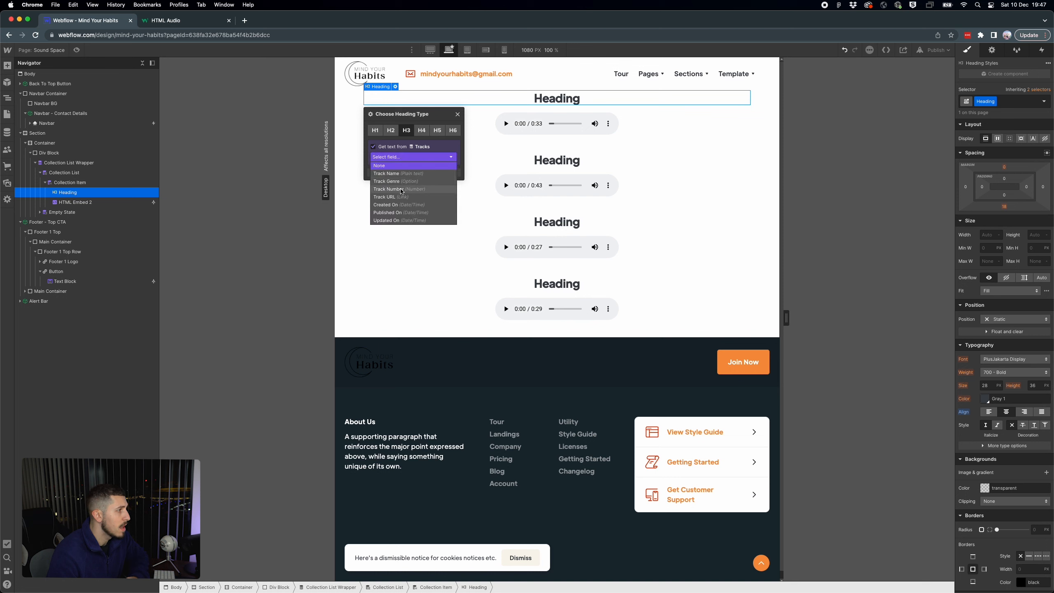
left_click(399, 177)
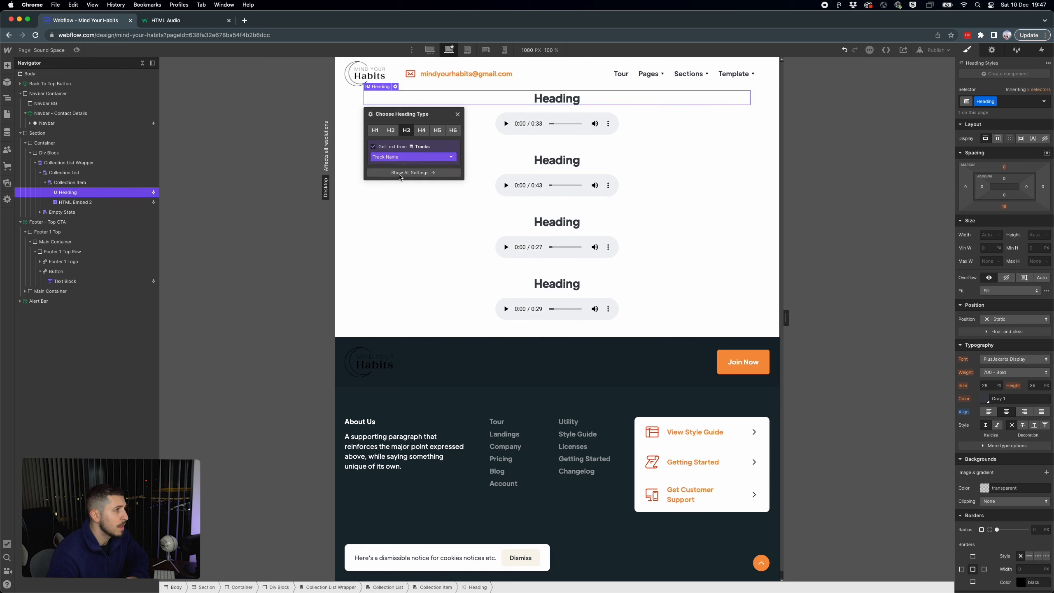
left_click(457, 114)
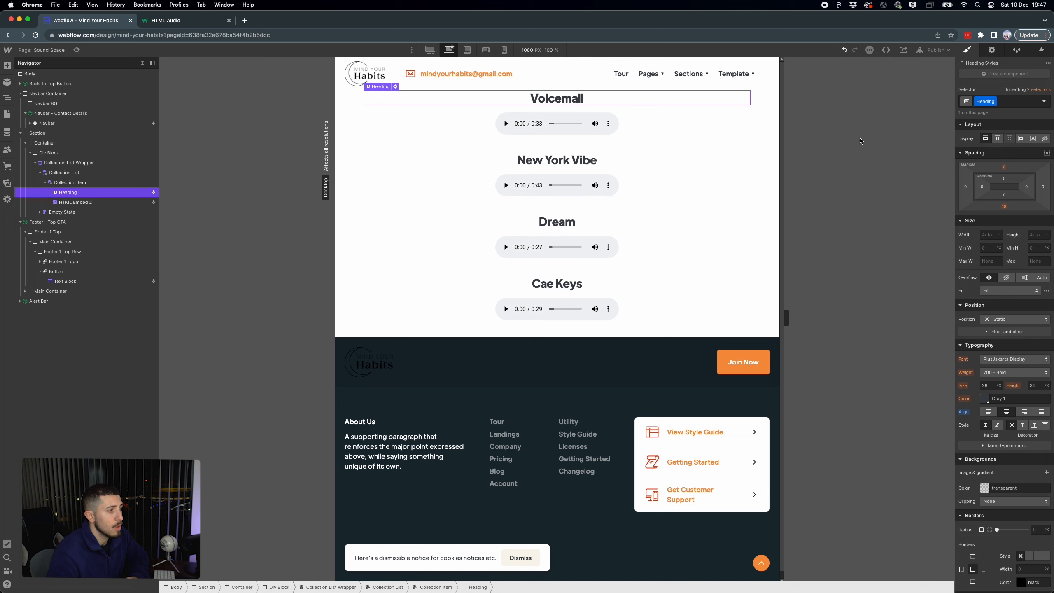
Step: Publish the site to mind-your-habits.webflow.io and open the live Sound Space page
left_click(936, 51)
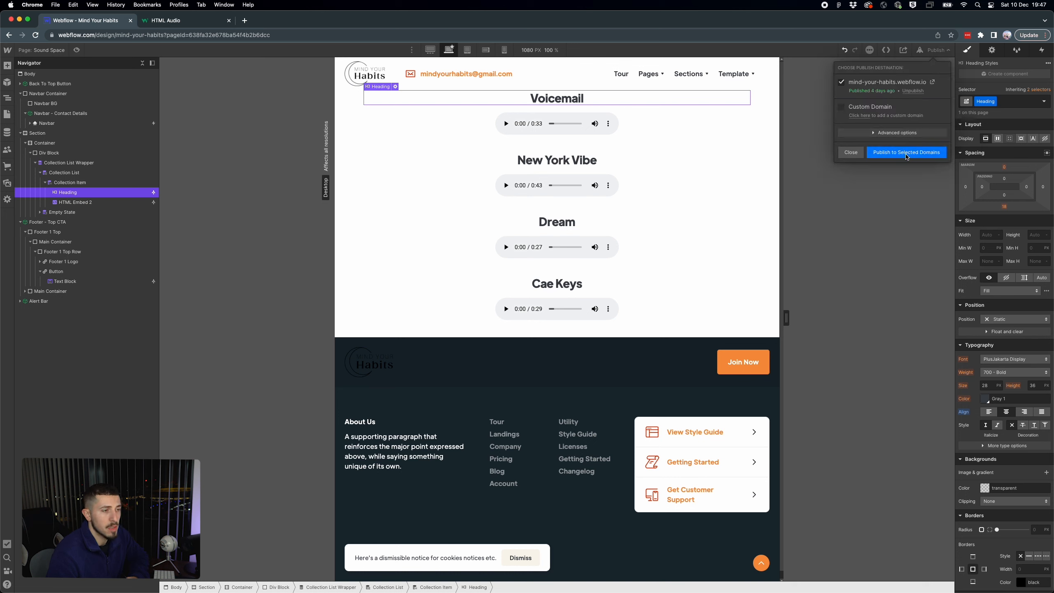
left_click(905, 154)
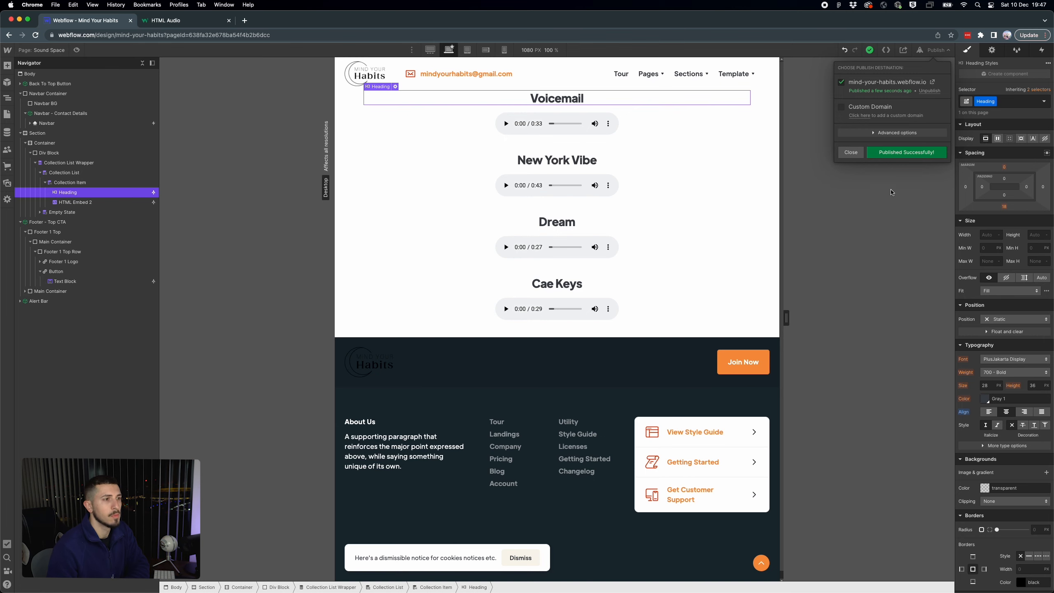
left_click(932, 82)
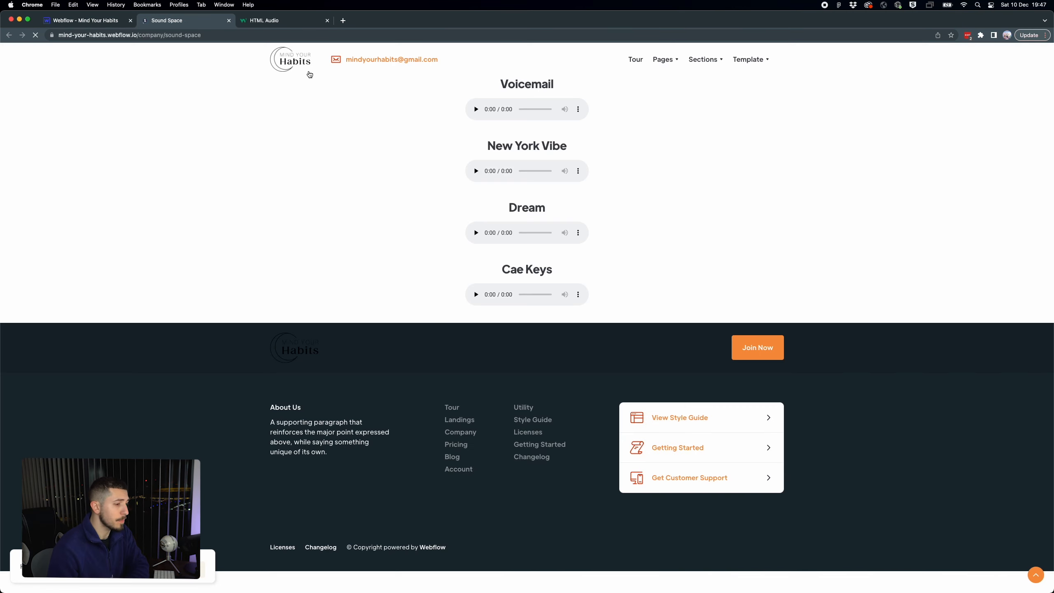
Step: Test playback of the Voicemail, New York Vibe and Dream tracks on the live page
left_click(476, 110)
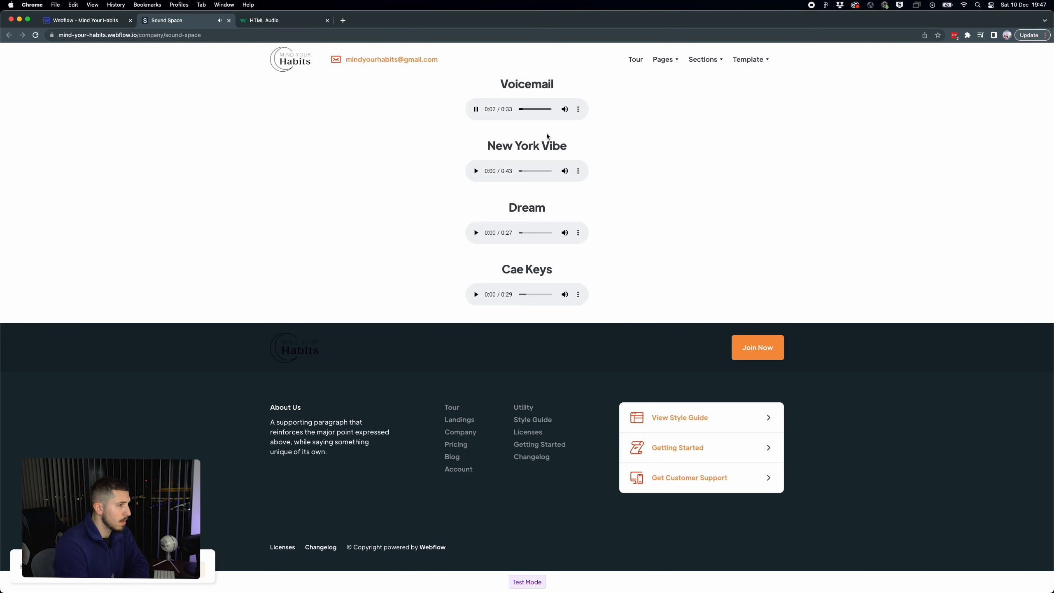
left_click(476, 109)
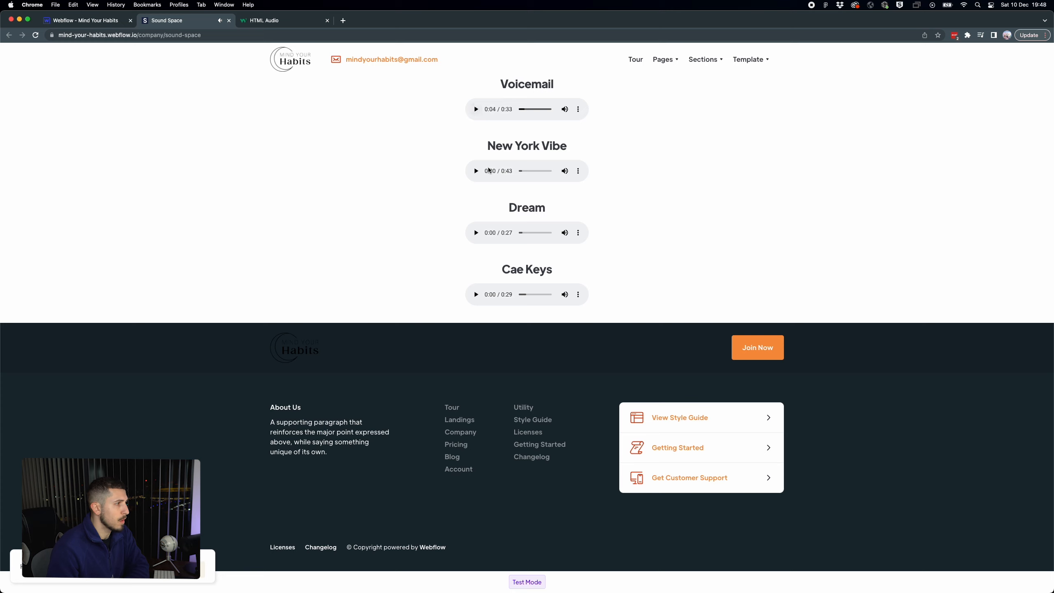
left_click(476, 171)
left_click(476, 233)
left_click(476, 170)
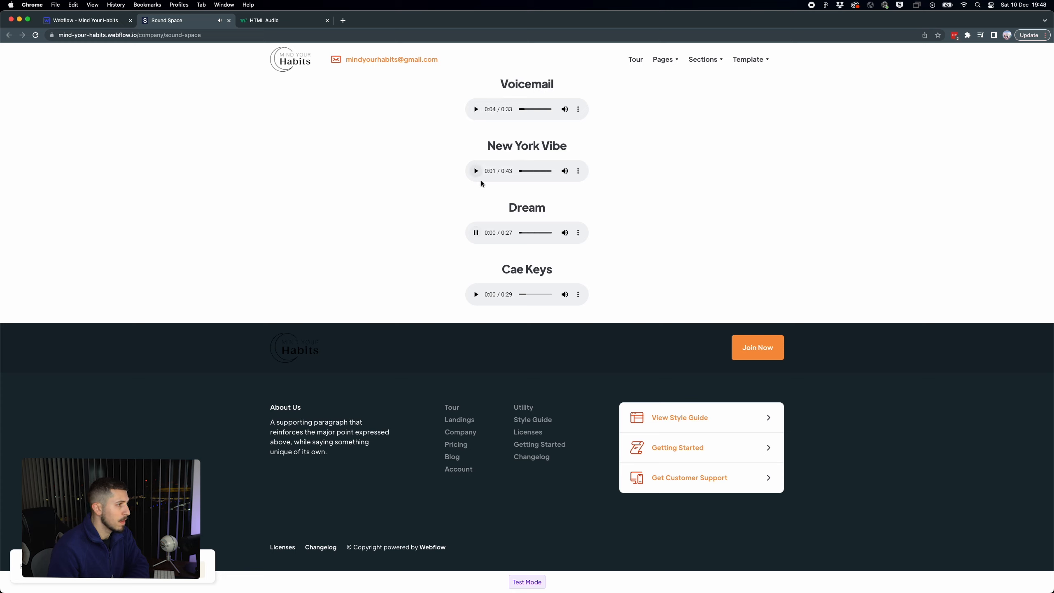